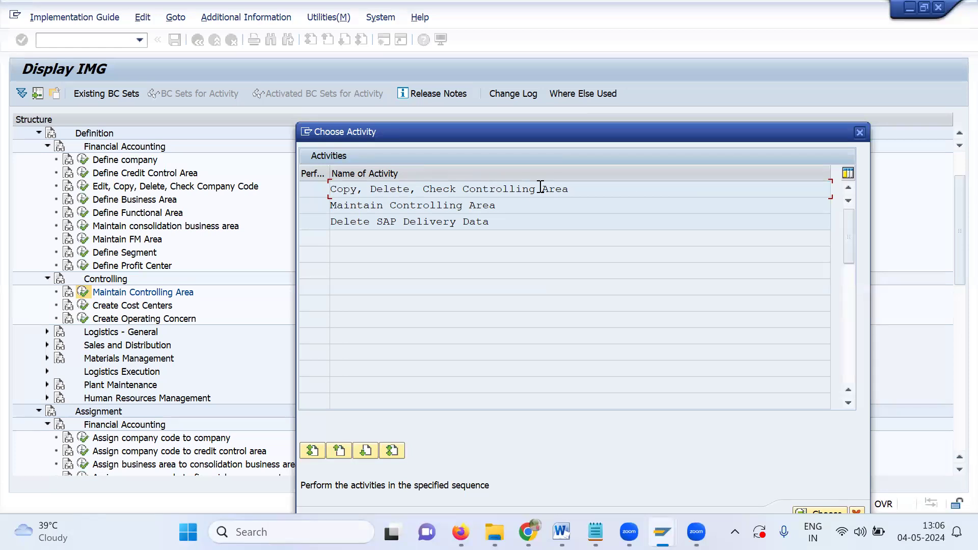
Open the Maintain Controlling Area activity
double_click(487, 207)
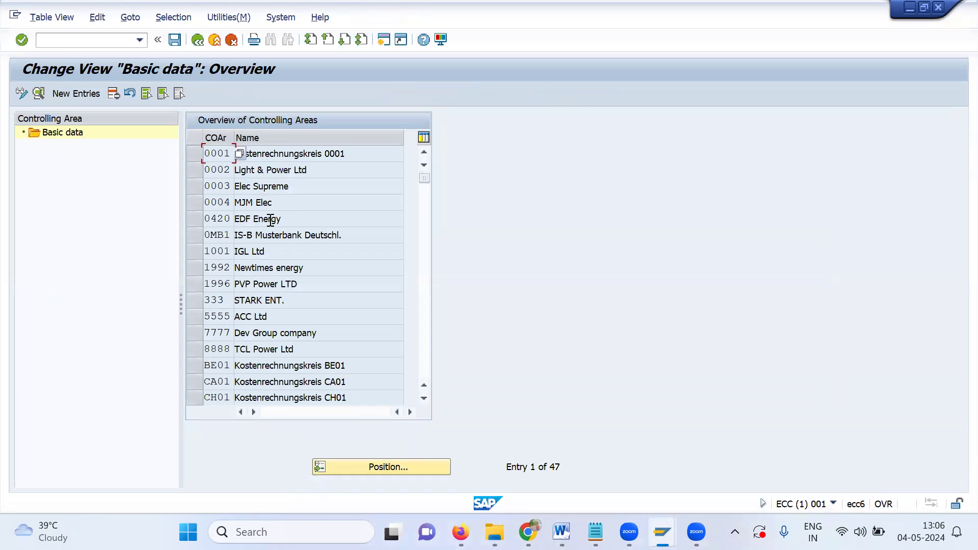
View the Data Browser selection screen for table ERDK in a new session and return to the table entry
click(386, 42)
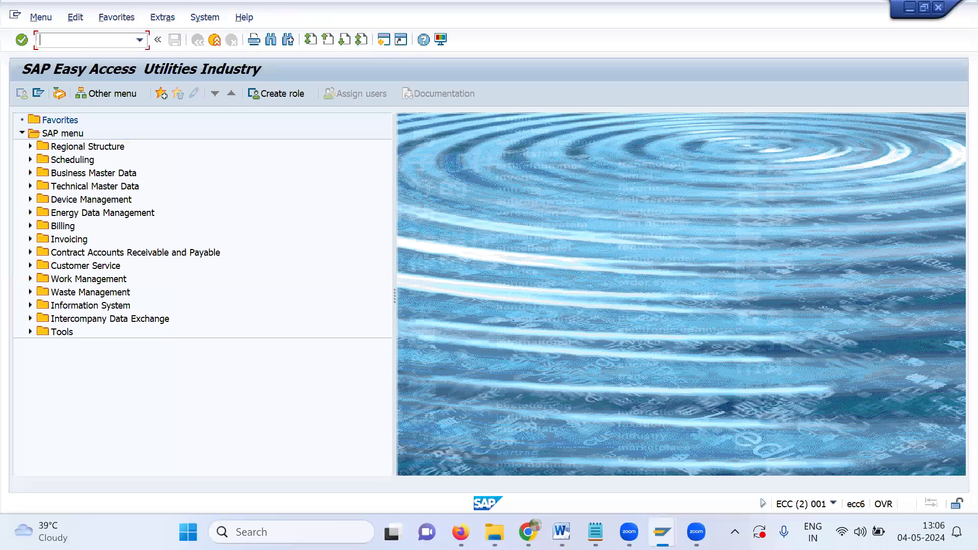
text(d)
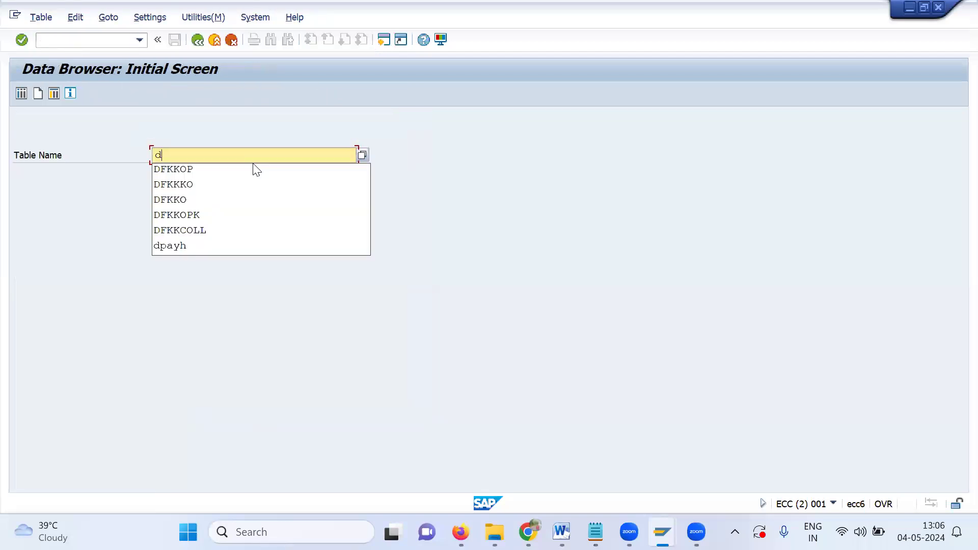
key(BackSpace)
text(erdk)
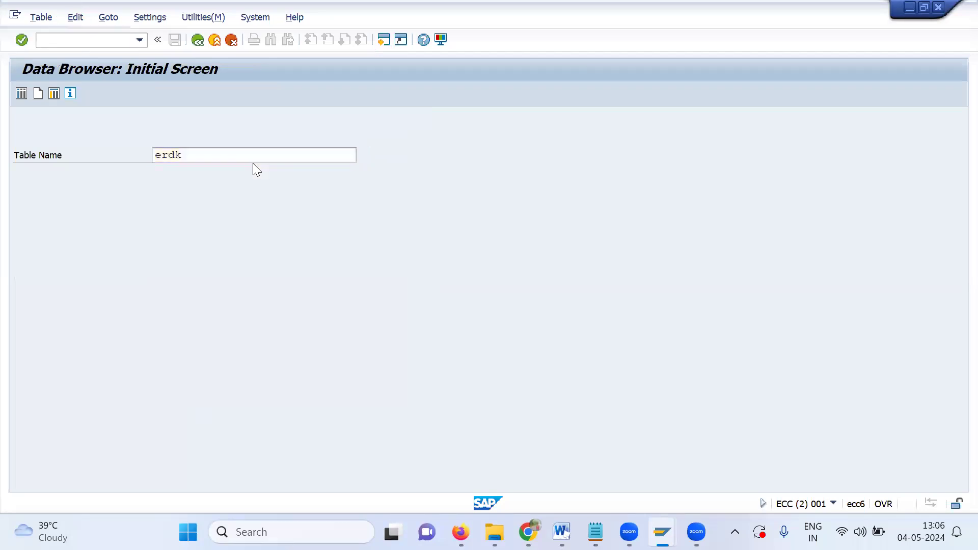
key(Return)
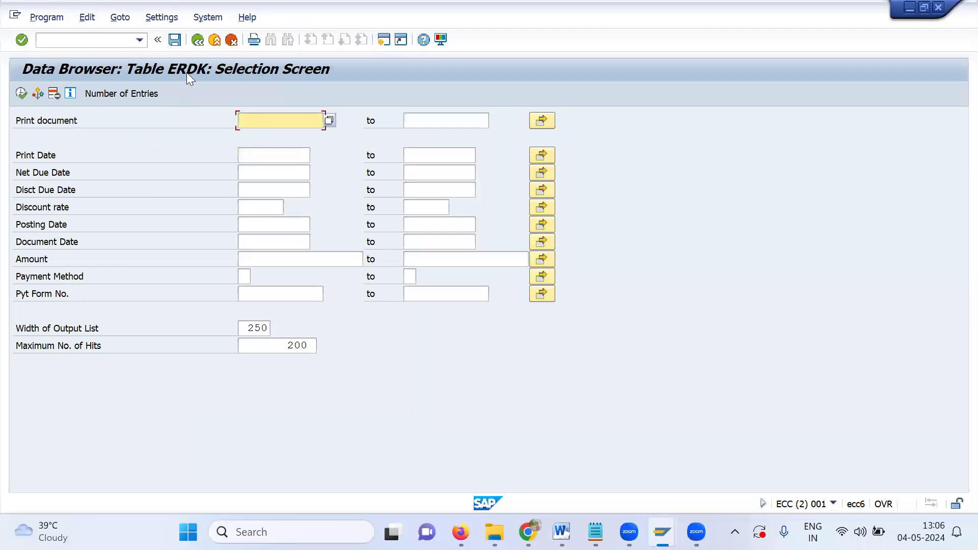
click(196, 40)
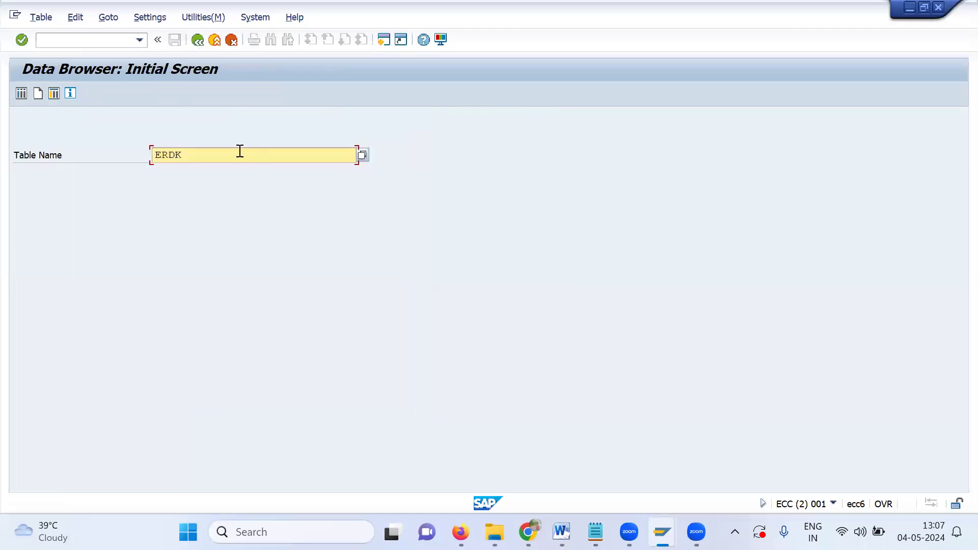
Open table DBERDL in the Data Browser
key(BackSpace)
key(BackSpace)
key(BackSpace)
key(BackSpace)
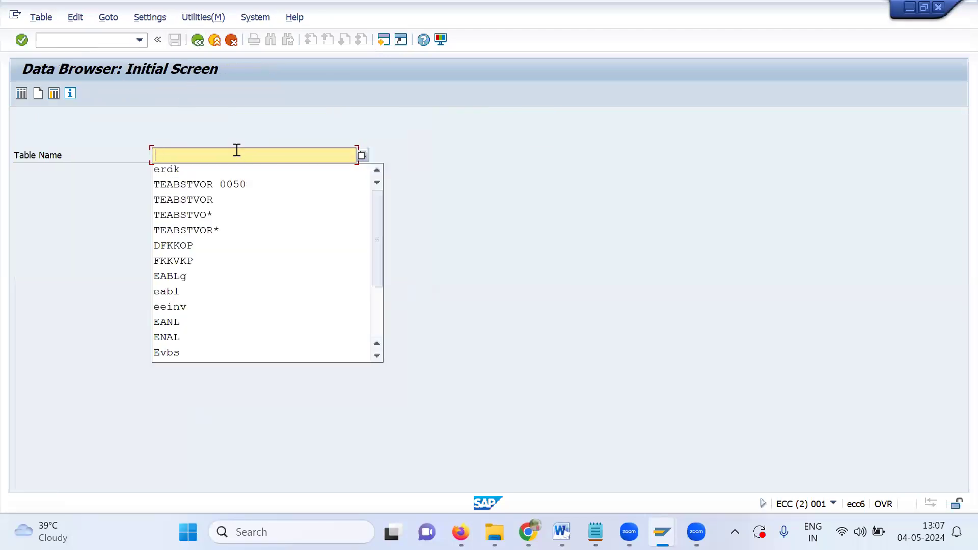
text(db)
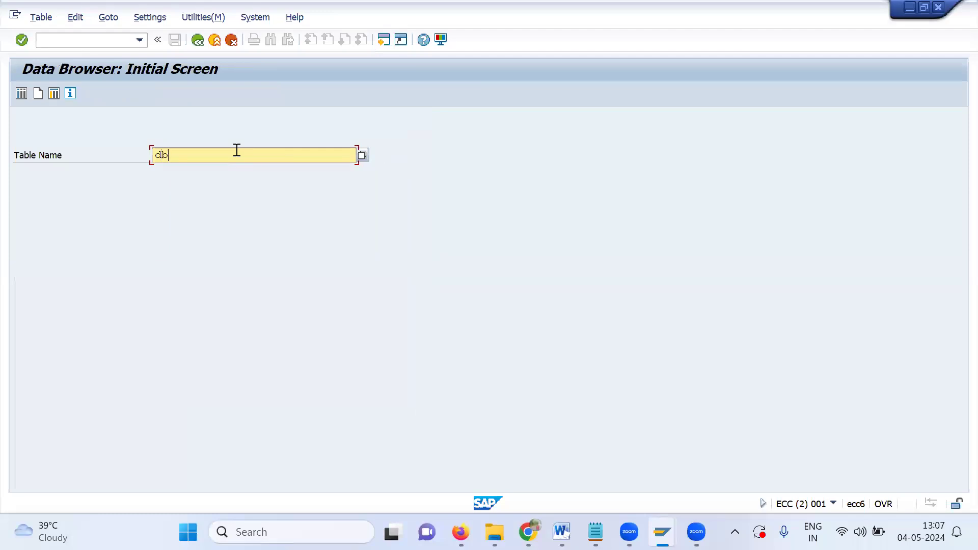
text(erdl)
key(Return)
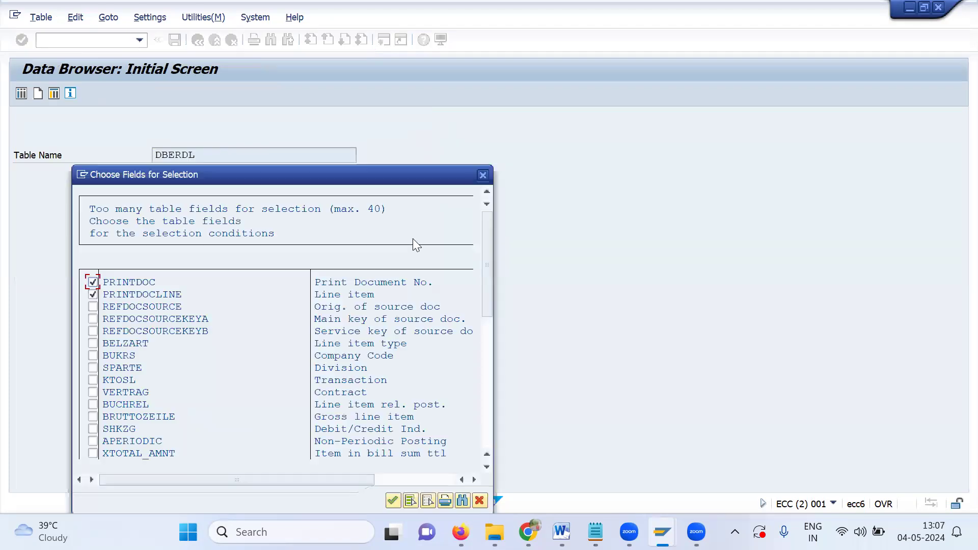
Review the fields available for selection in table DBERDL, view its selection screen with the default fields, and go back
drag(412, 170, 425, 87)
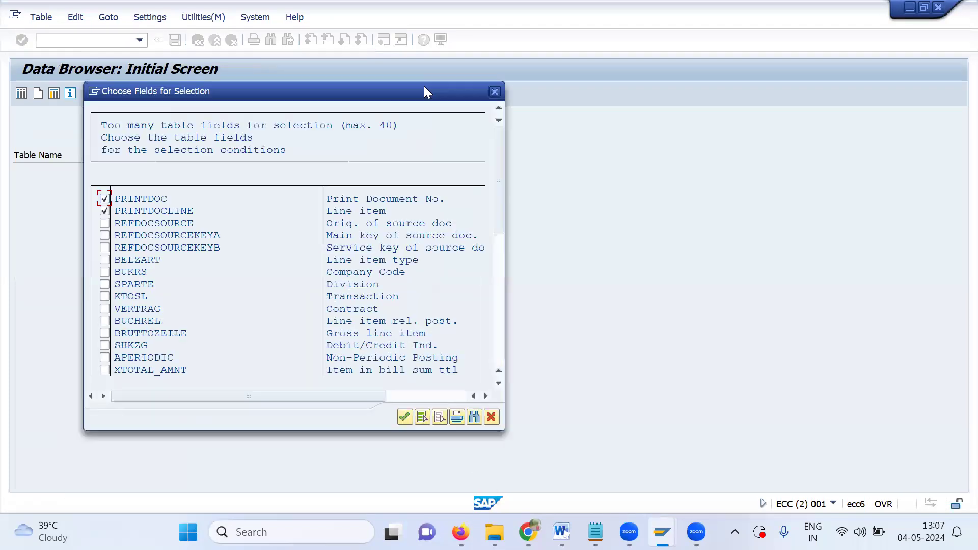
drag(496, 182, 508, 318)
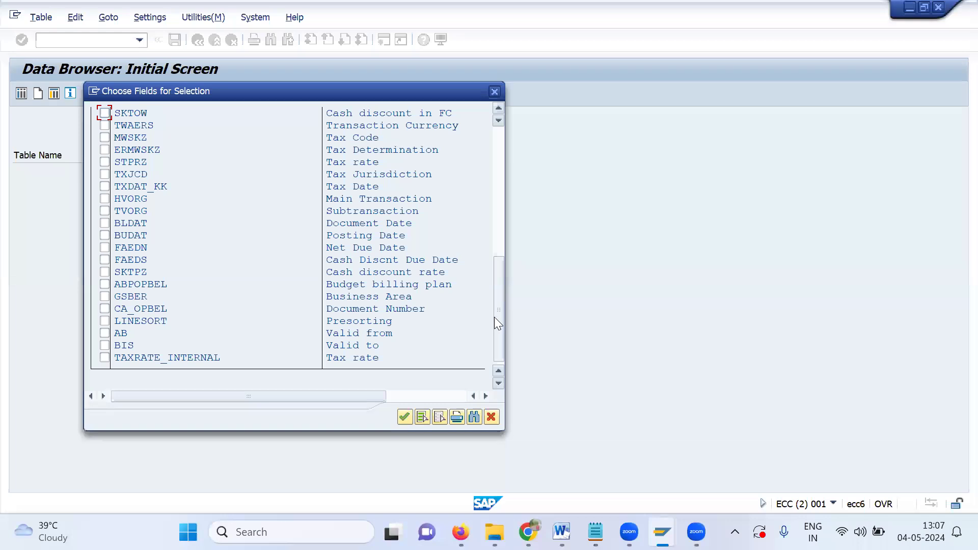
drag(496, 322, 508, 205)
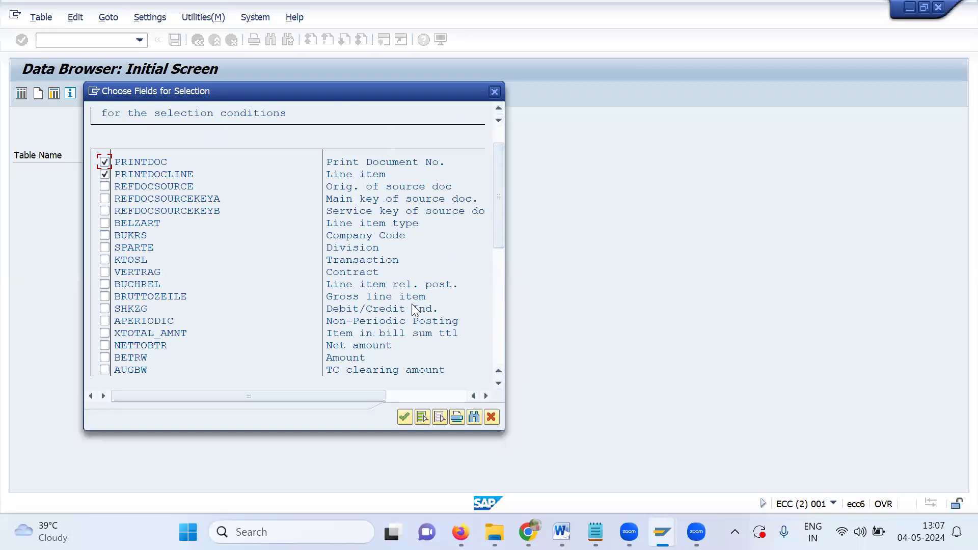
click(404, 417)
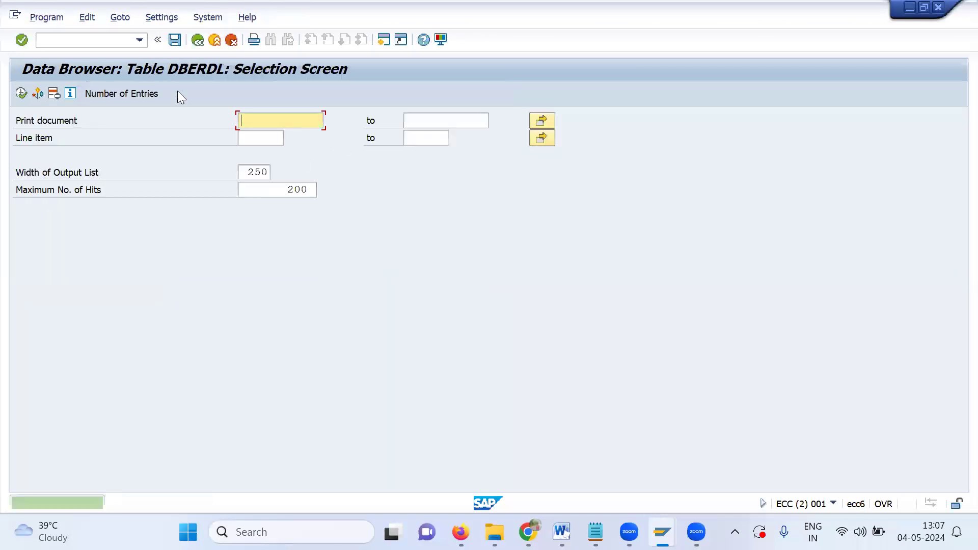
click(198, 41)
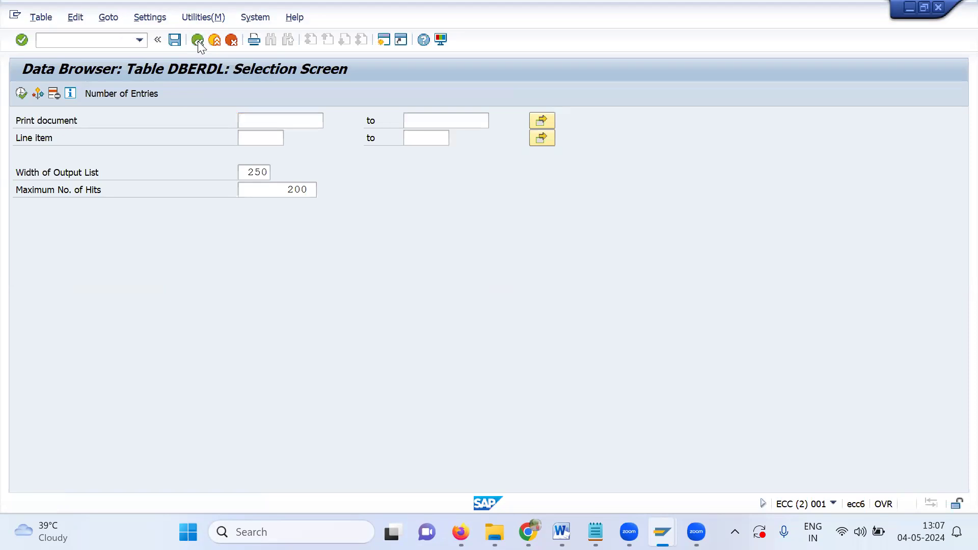
Clear the table name and look through the previously entered table names
double_click(222, 156)
key(Delete)
click(221, 156)
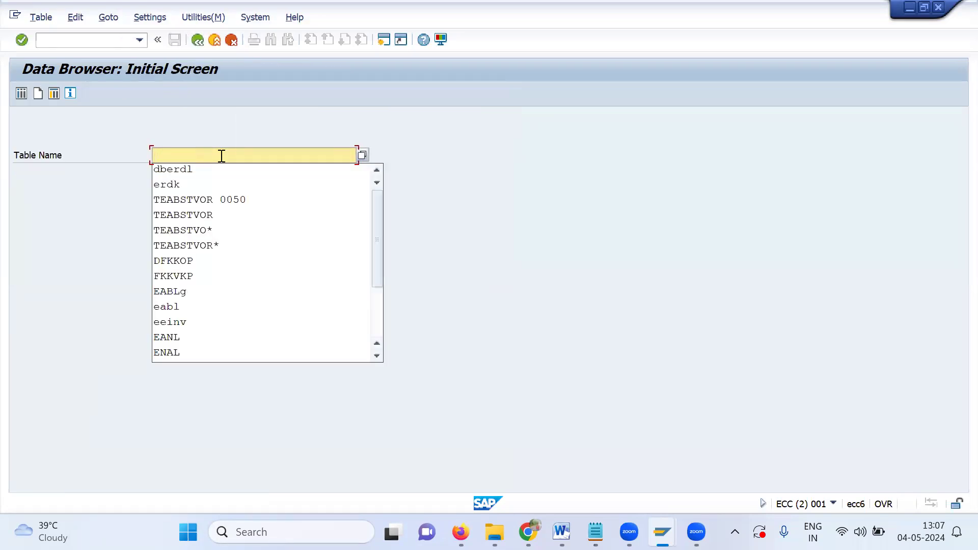
scroll(243, 292, down, 2)
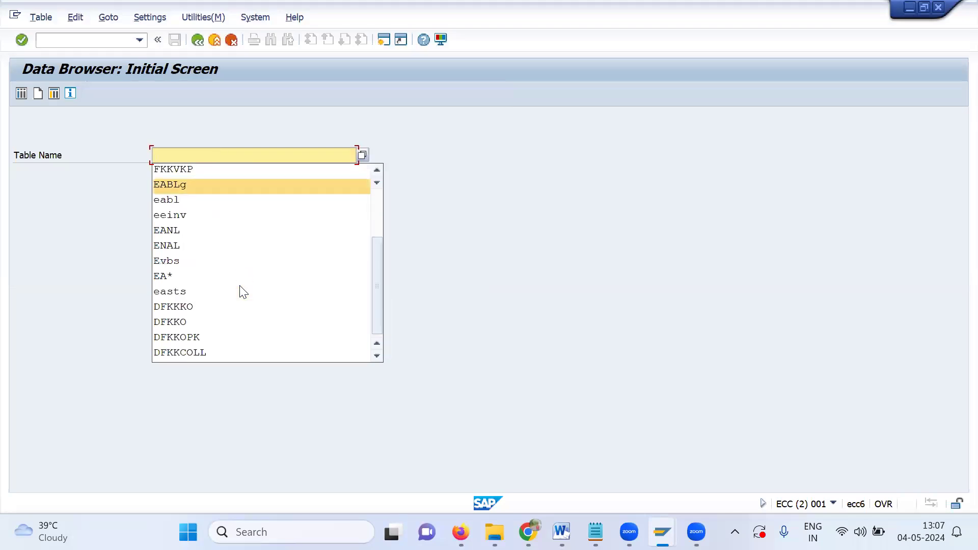
click(432, 217)
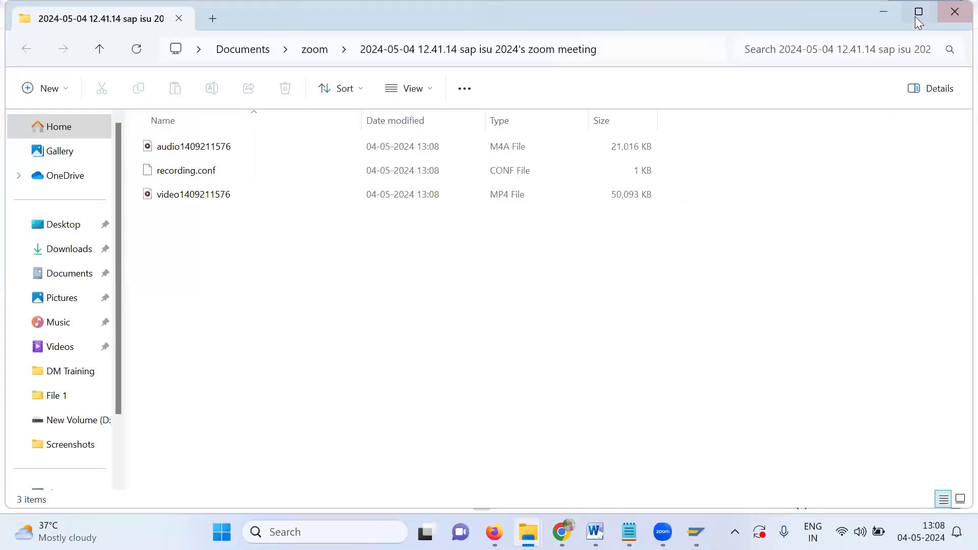
Close the file window showing the meeting recording folder
click(949, 18)
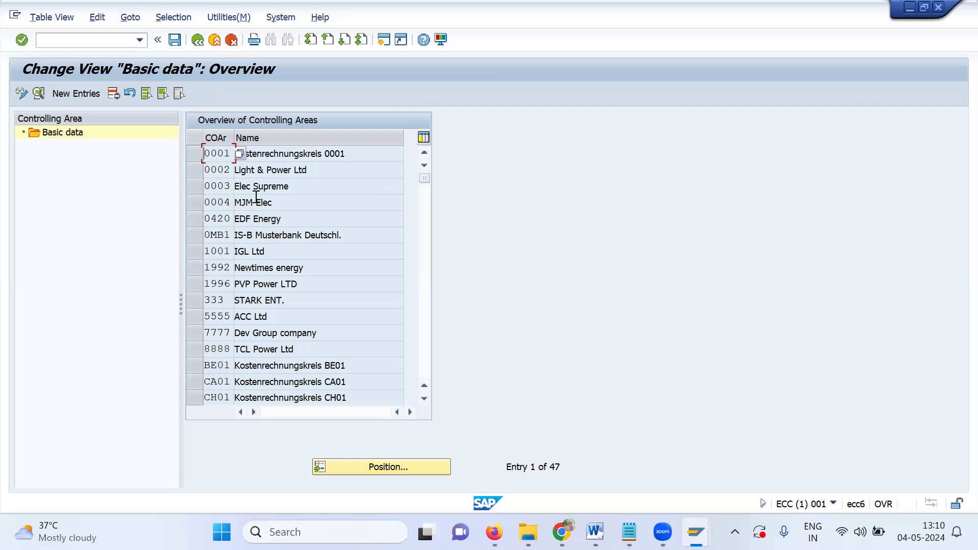
Start a new controlling area entry that takes over its ID and basic data from company code 2222
click(70, 98)
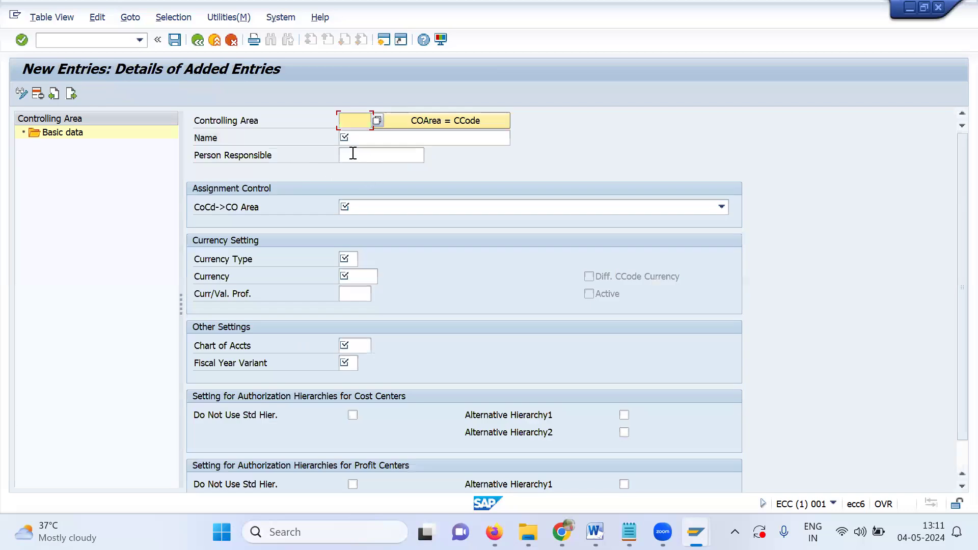
click(437, 121)
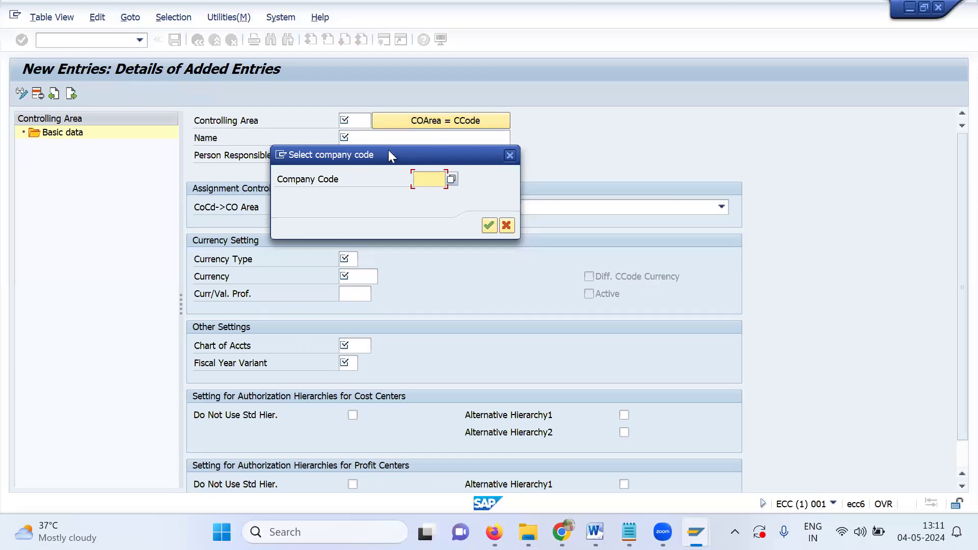
text(2222)
key(Return)
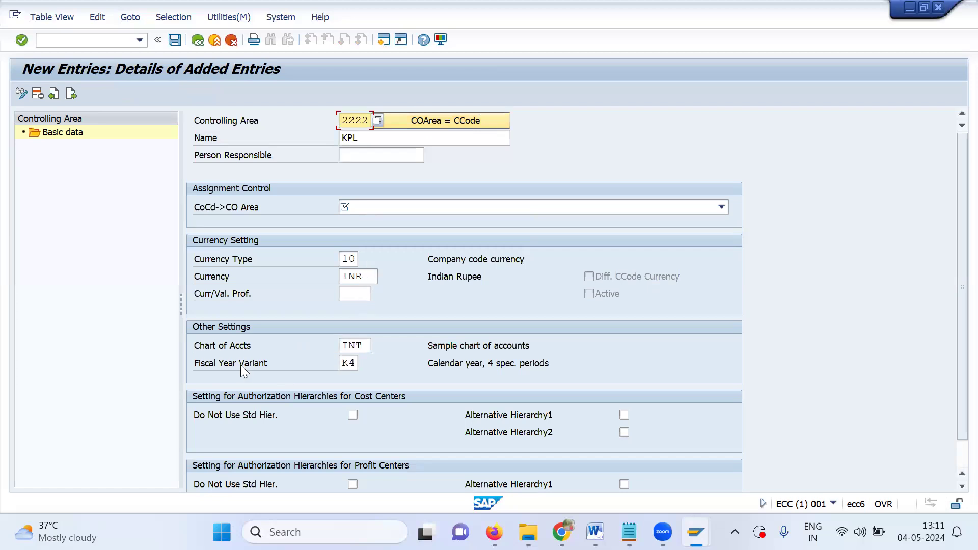
Examine the list of charts of accounts available for the new controlling area, keeping the chart of accounts INT
click(364, 349)
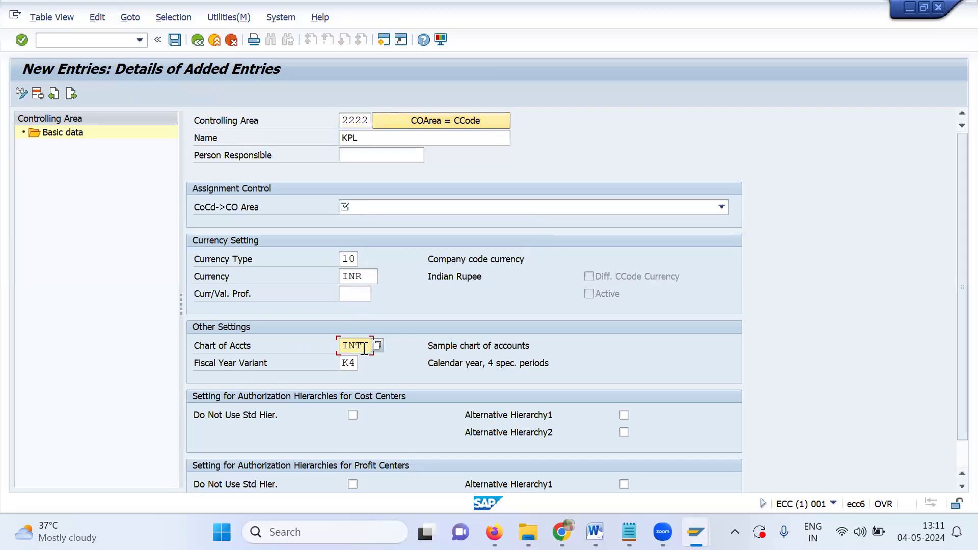
click(377, 347)
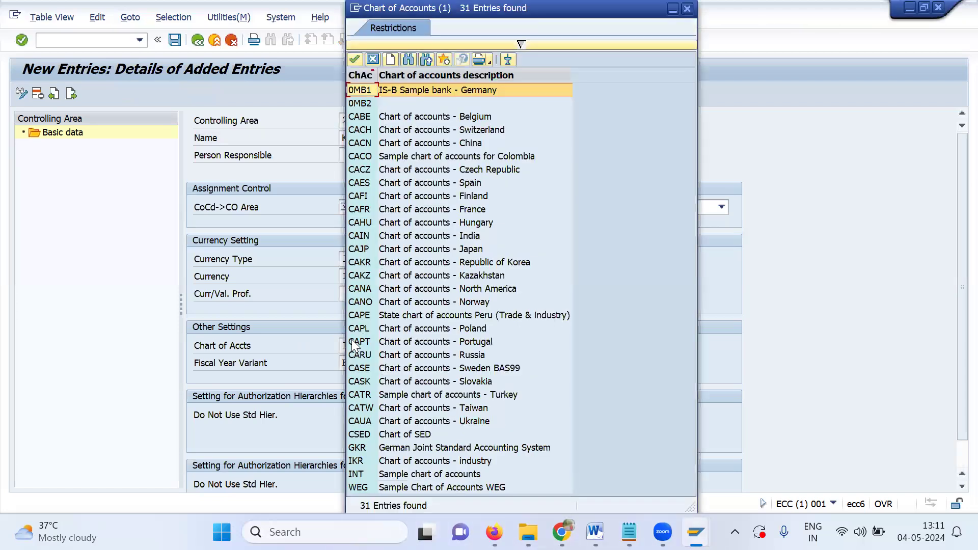
click(687, 9)
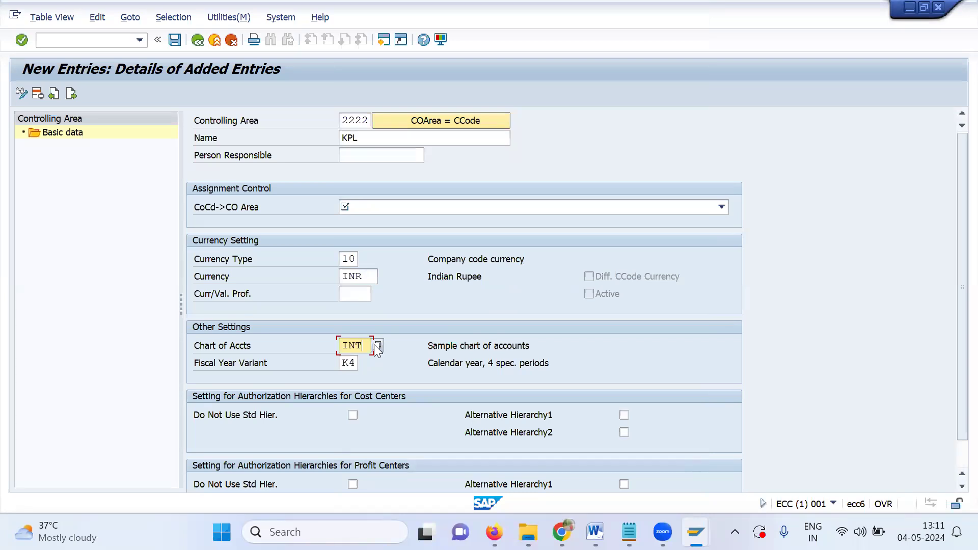
key(Return)
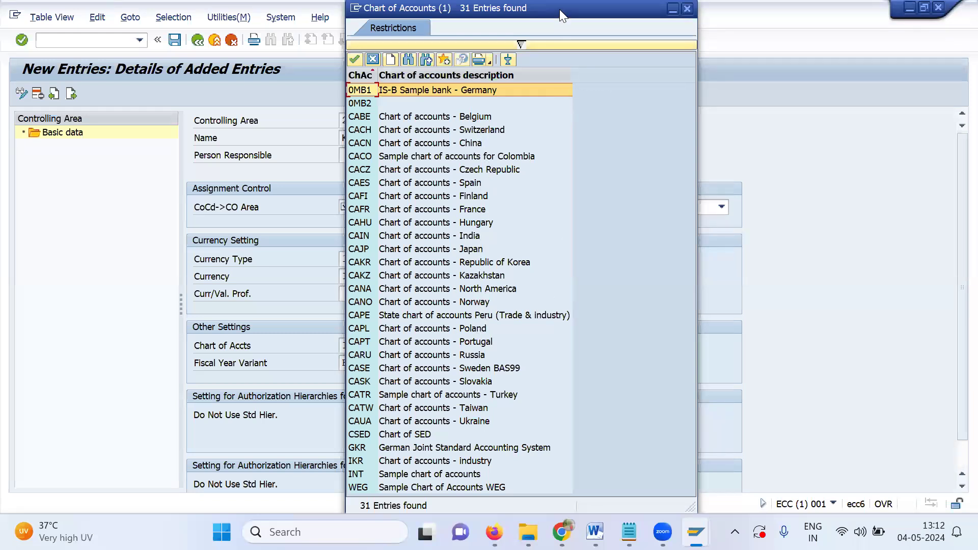
drag(559, 9, 749, 9)
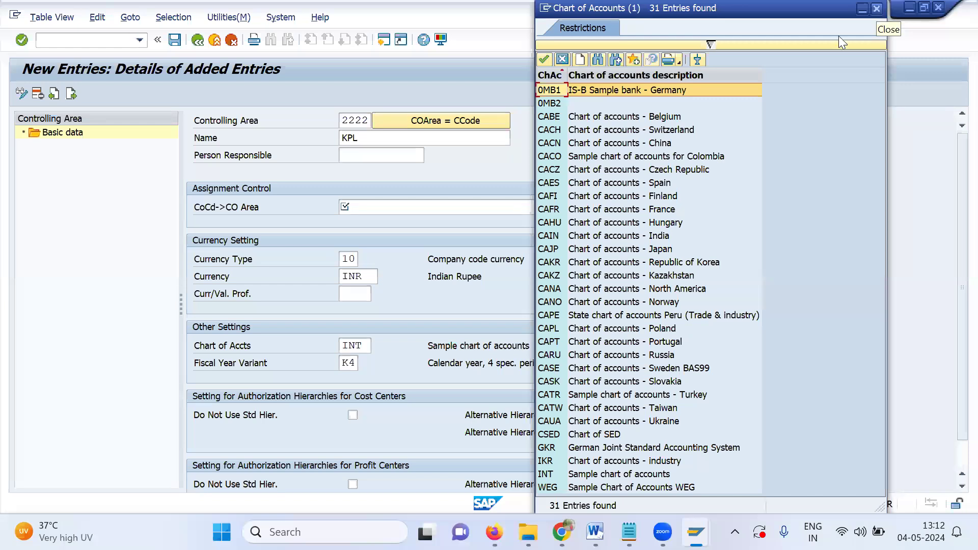
click(875, 10)
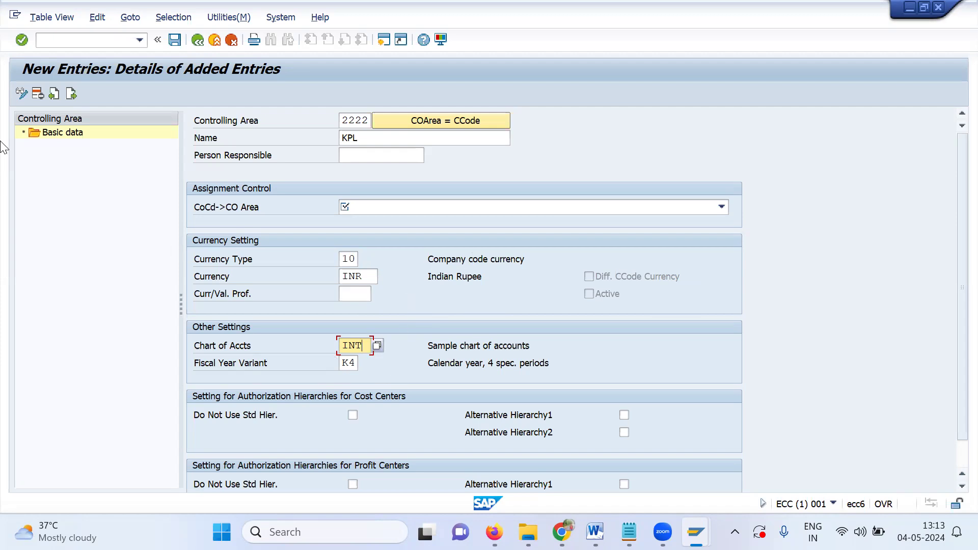
Open central G/L account editing (FS00) in a new session
click(89, 45)
text(/nfs00)
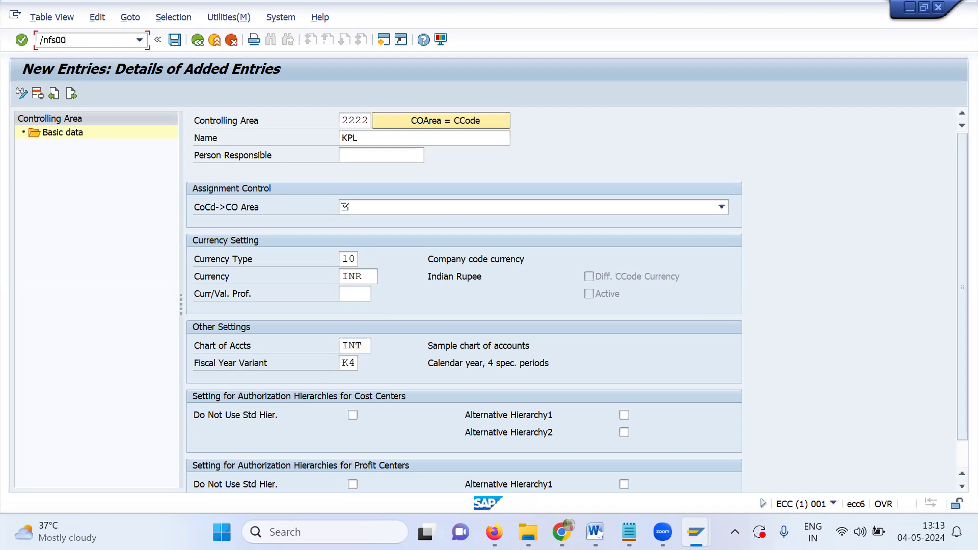
key(BackSpace)
key(BackSpace)
key(BackSpace)
key(BackSpace)
key(BackSpace)
text(ookb9)
key(Return)
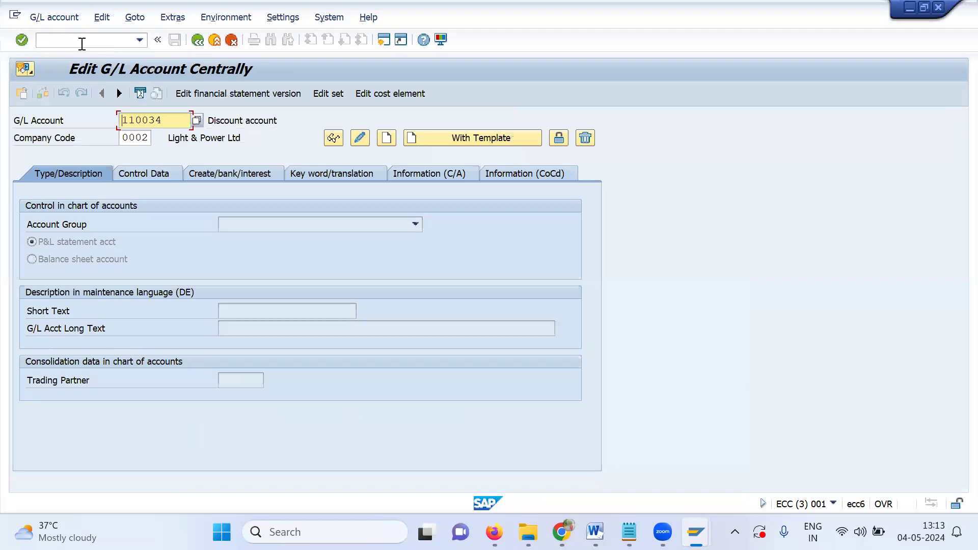
Switch the new session to editing G/L account data at chart of accounts level
click(82, 44)
text(/n)
text(f)
text(s00)
key(Return)
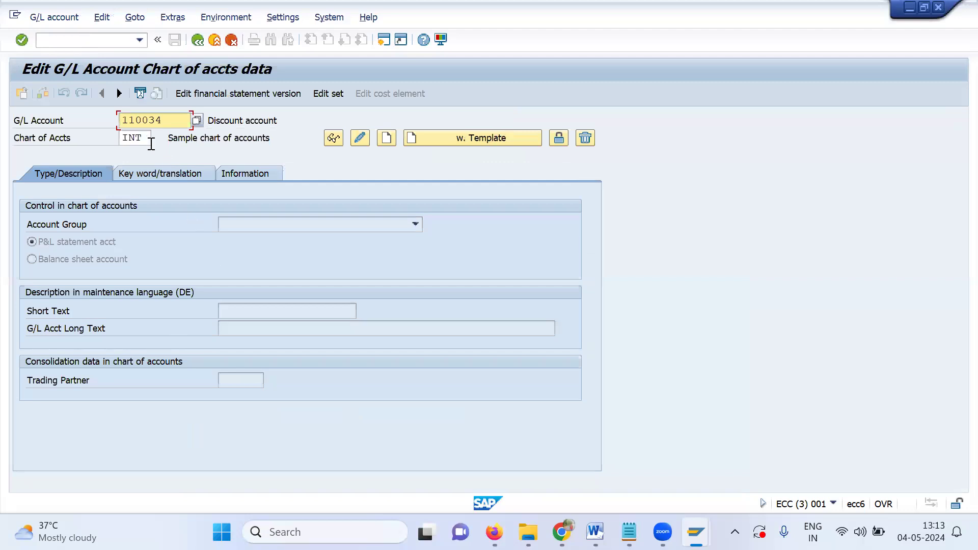
List the G/L accounts that belong to chart of accounts INT and examine them
click(147, 138)
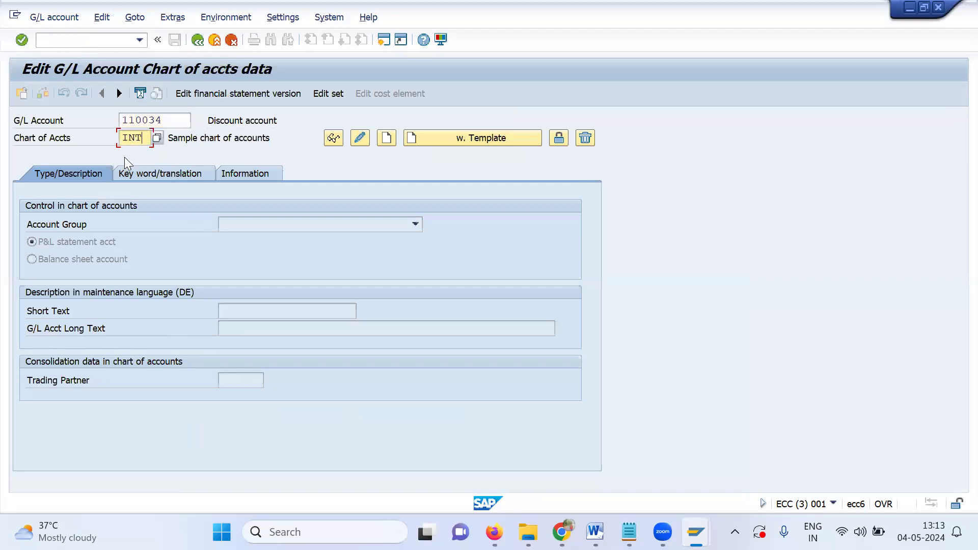
click(164, 120)
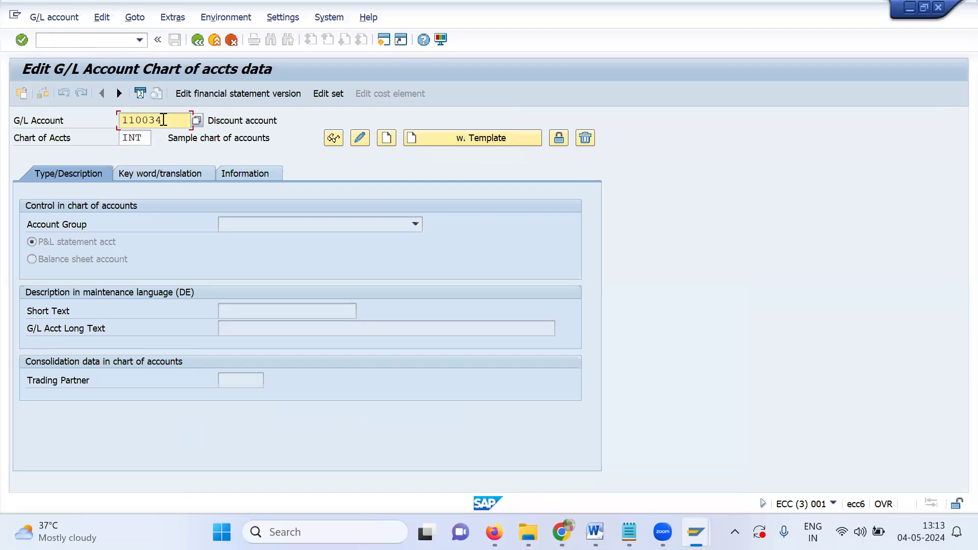
click(196, 120)
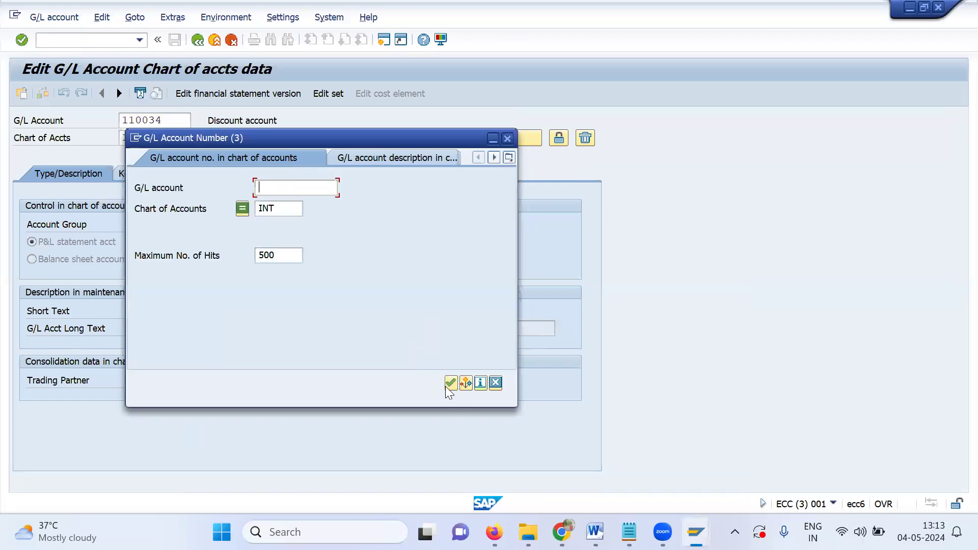
click(446, 385)
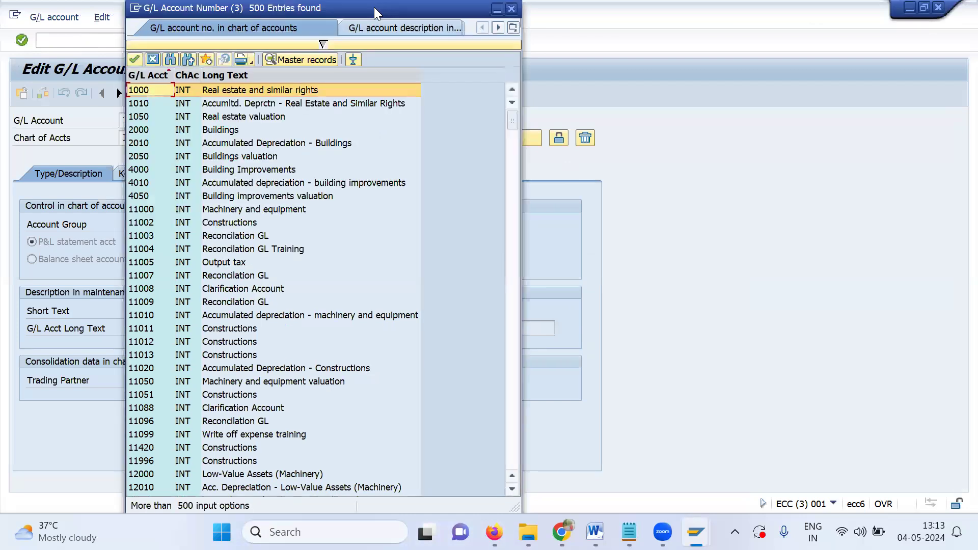
drag(374, 7, 661, 7)
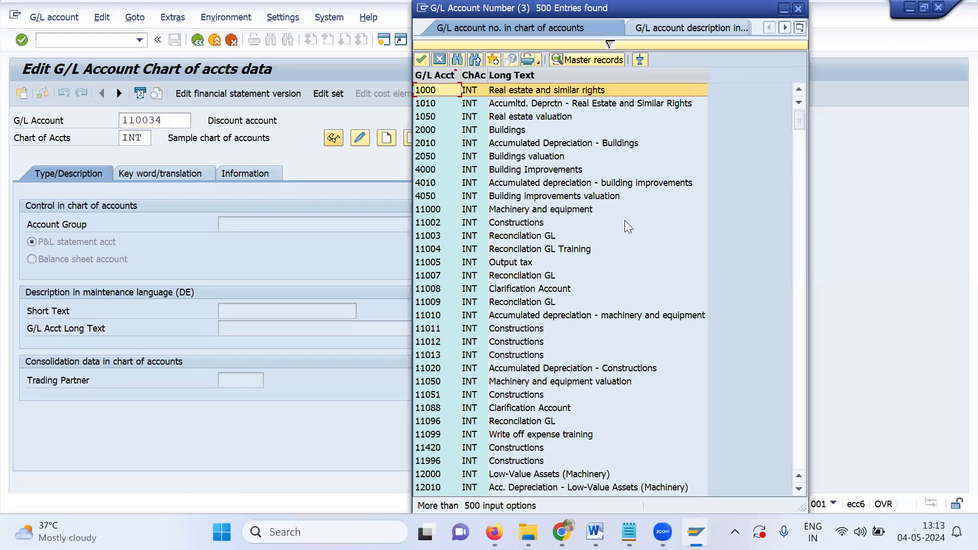
Review individual G/L accounts of chart of accounts INT, such as real estate, reconciliation, output tax and reserve accounts, and close the list
click(510, 100)
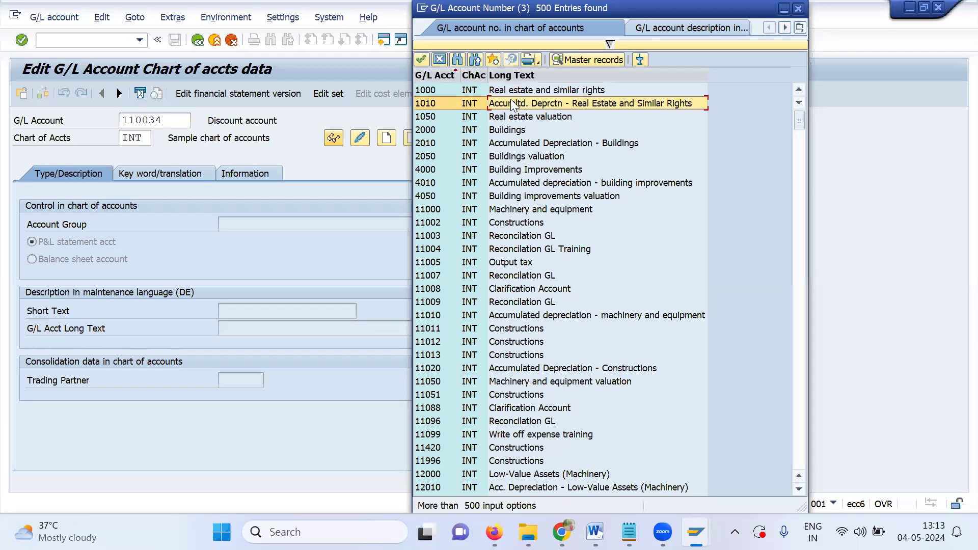
click(513, 118)
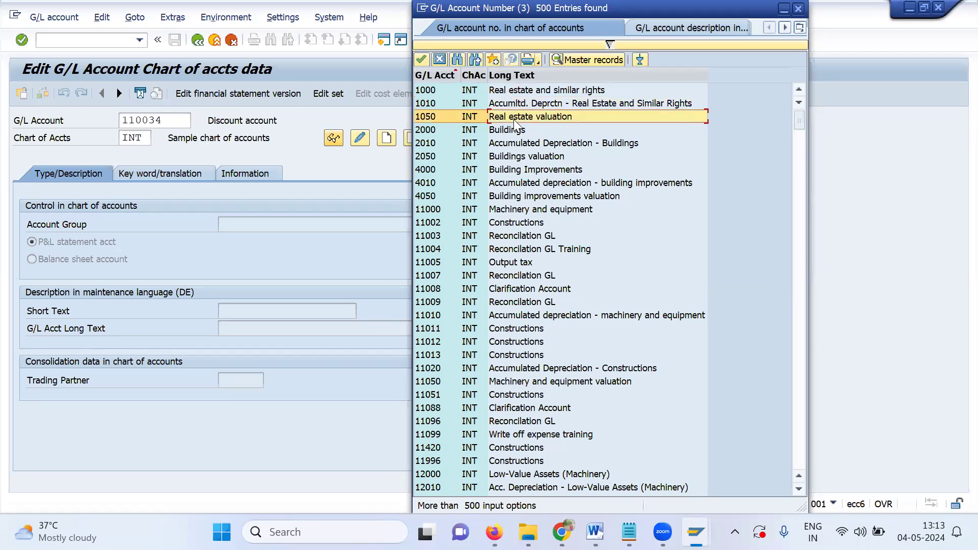
click(535, 236)
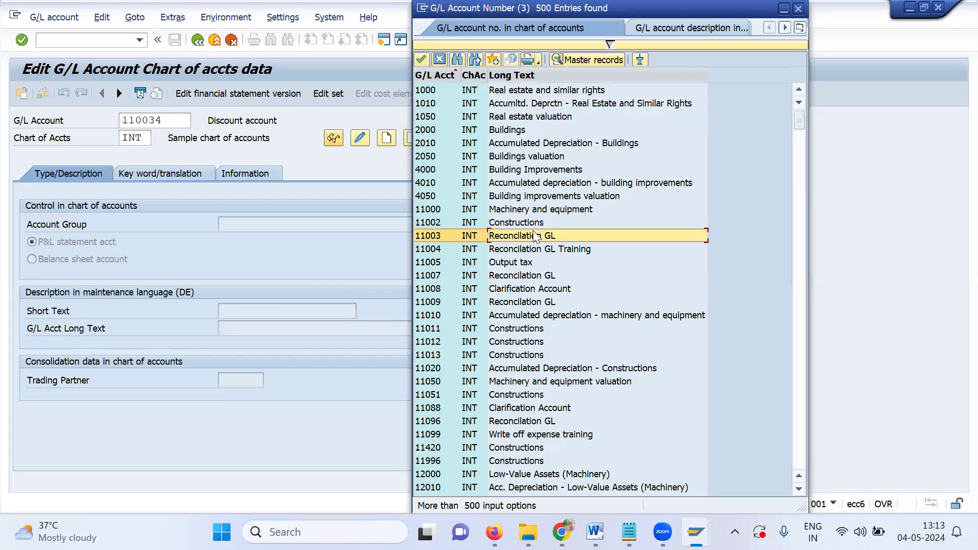
click(518, 228)
click(525, 263)
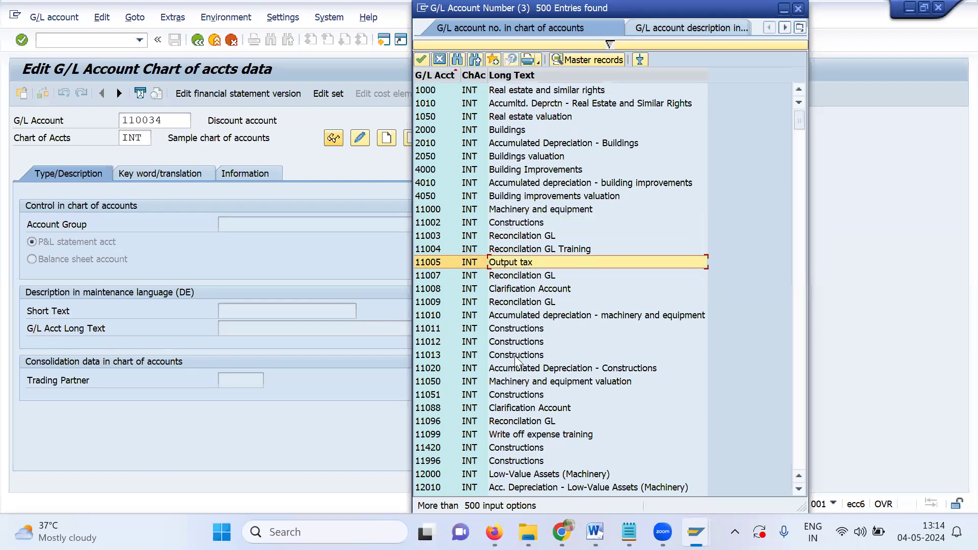
scroll(516, 358, down, 3)
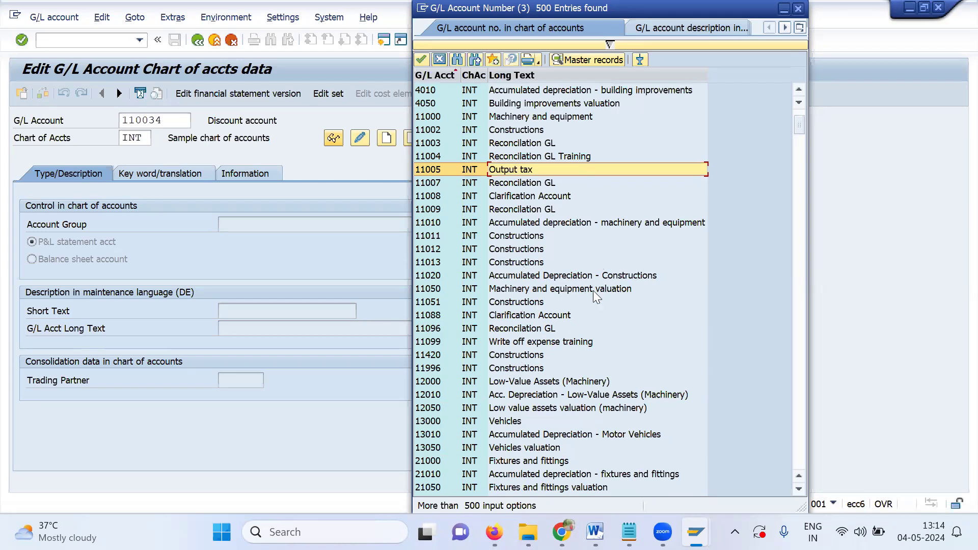
click(523, 332)
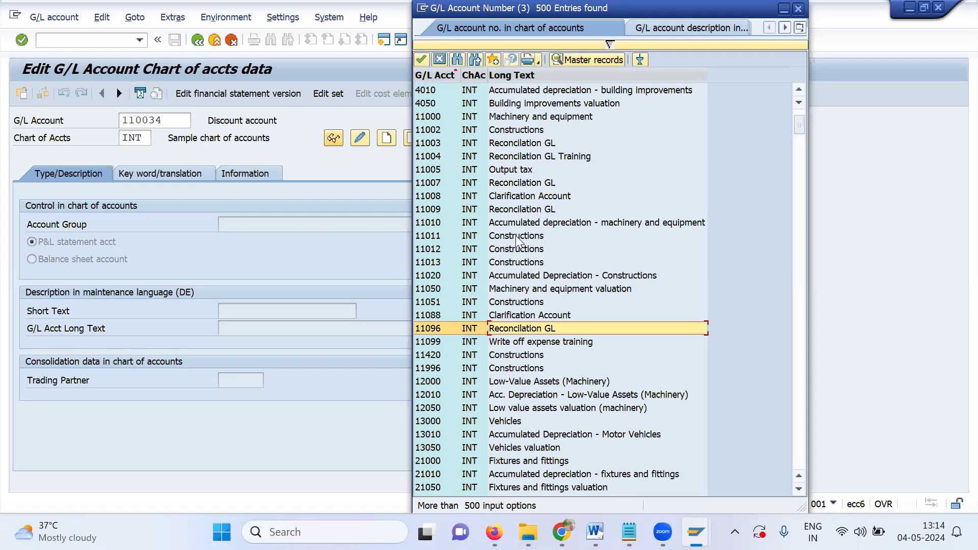
scroll(516, 236, down, 20)
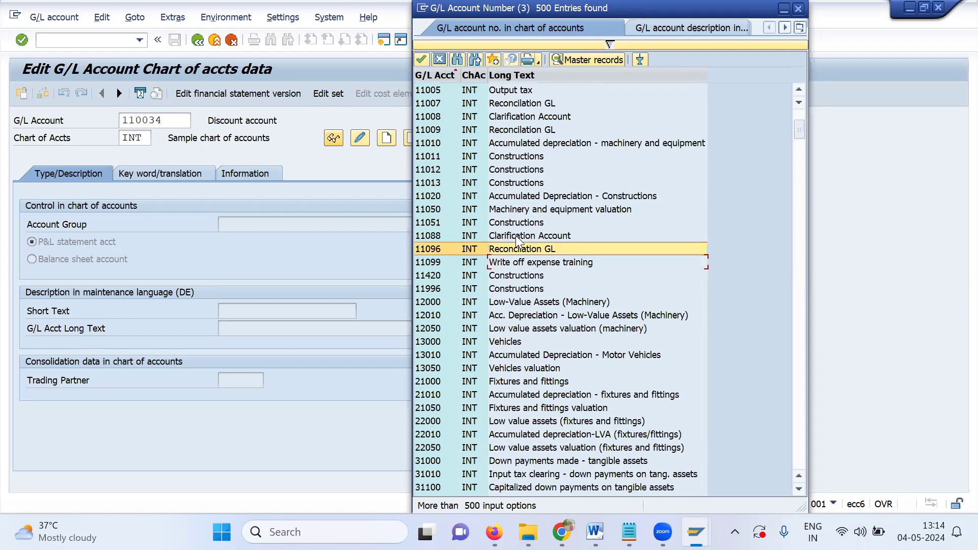
scroll(516, 236, down, 15)
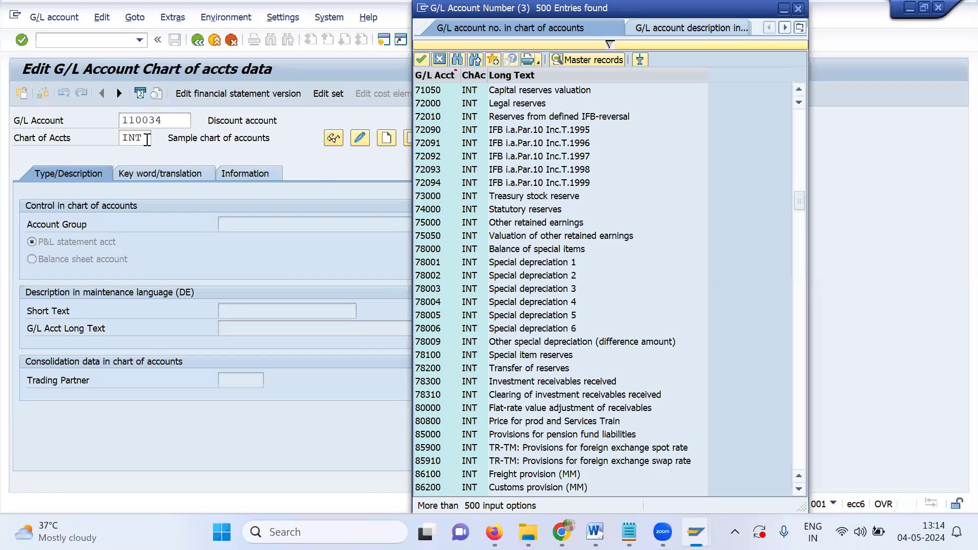
click(798, 9)
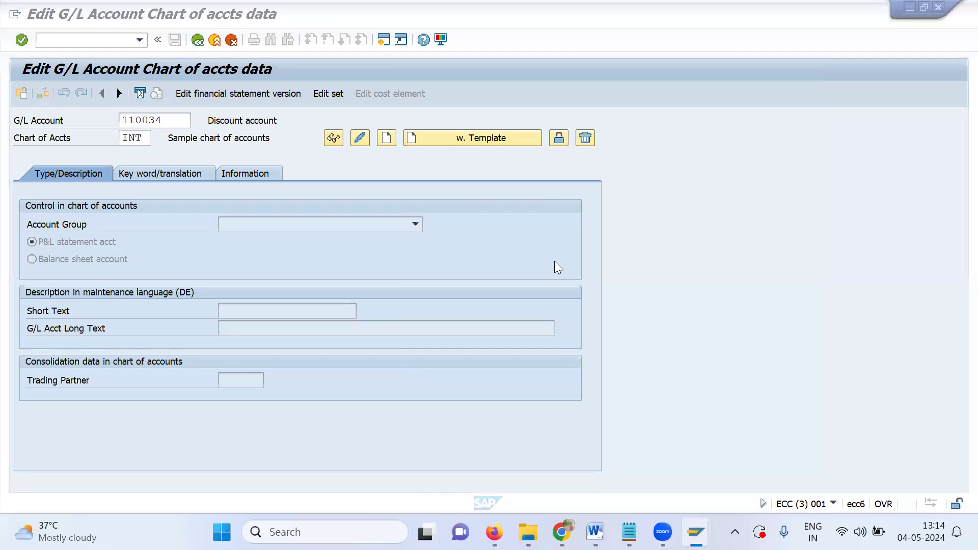
Return to the new controlling area entry and examine the available fiscal year variants, keeping K4 (calendar year, 4 special periods)
key(alt+Tab)
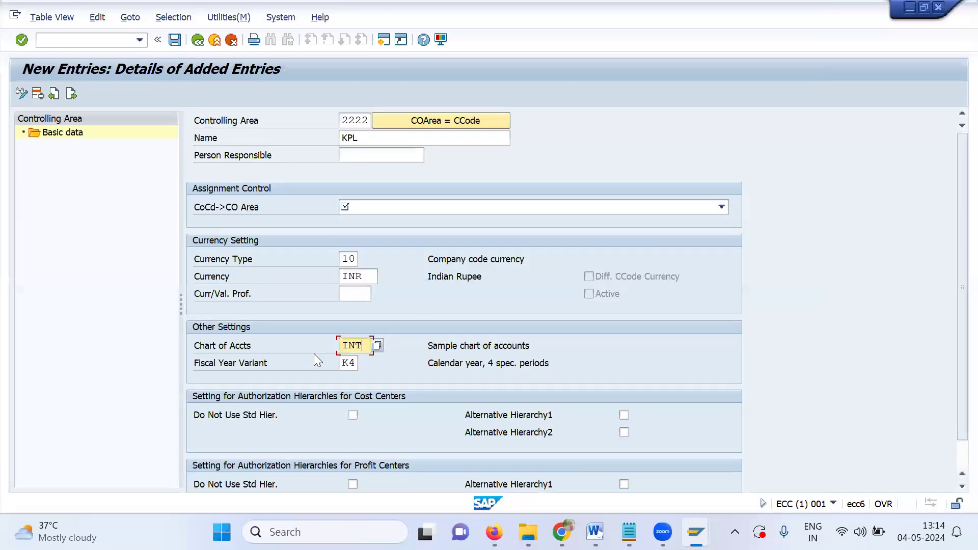
scroll(314, 354, down, 1)
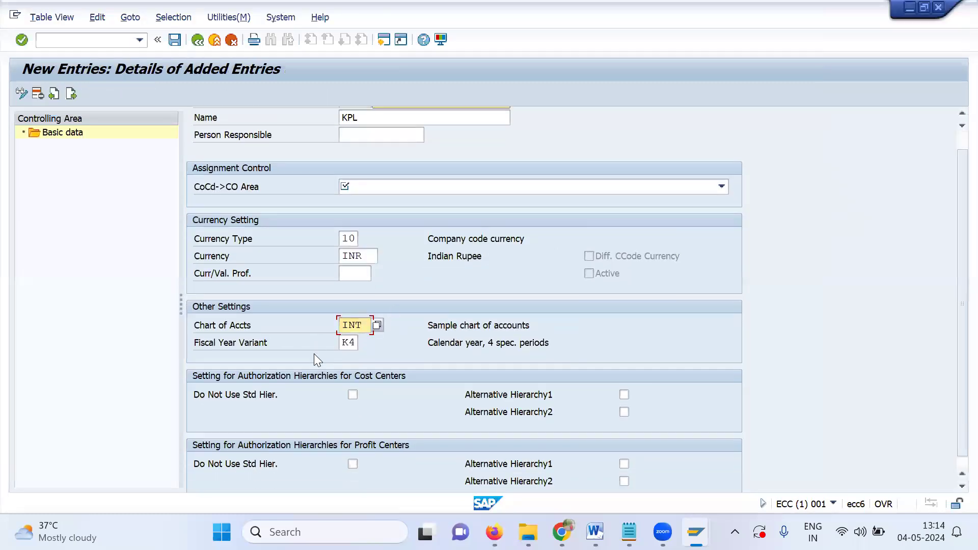
click(347, 343)
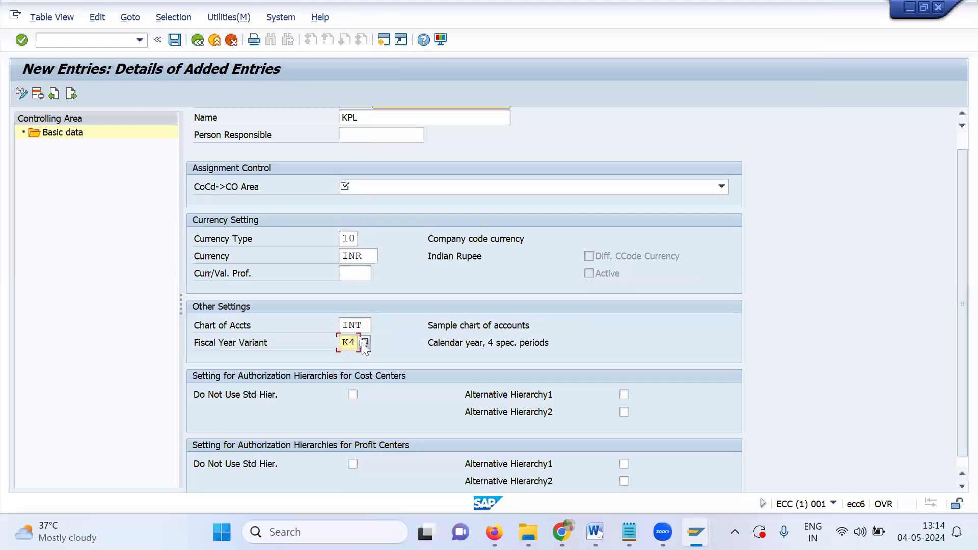
click(364, 343)
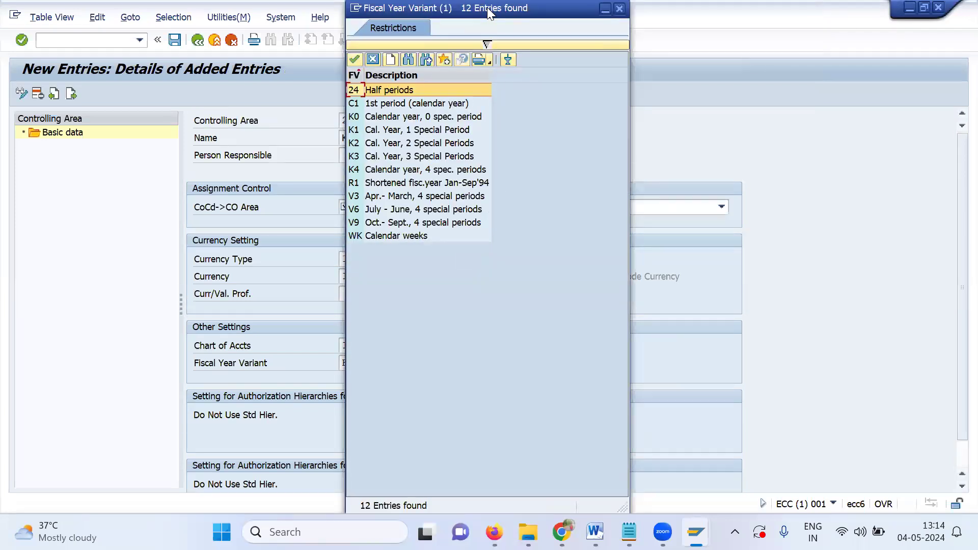
drag(487, 13, 683, 12)
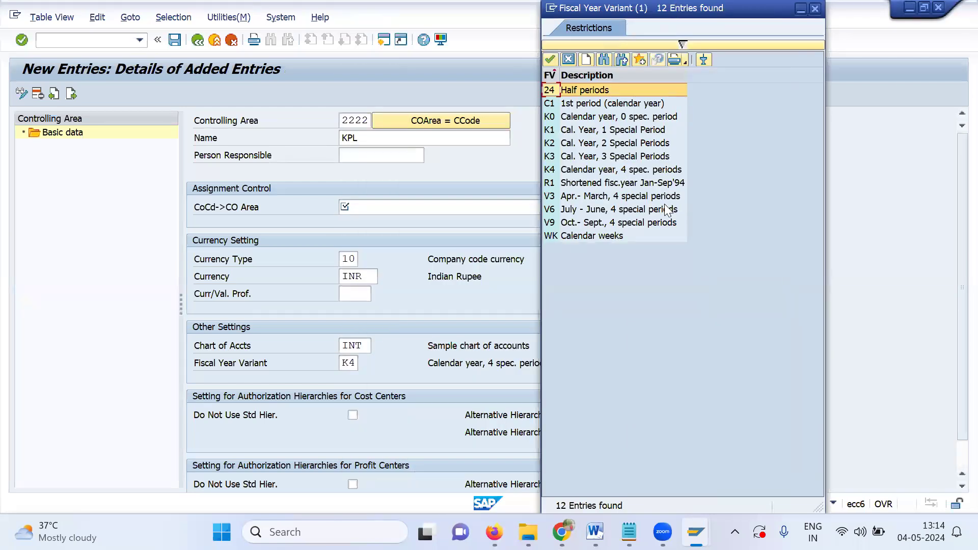
click(631, 170)
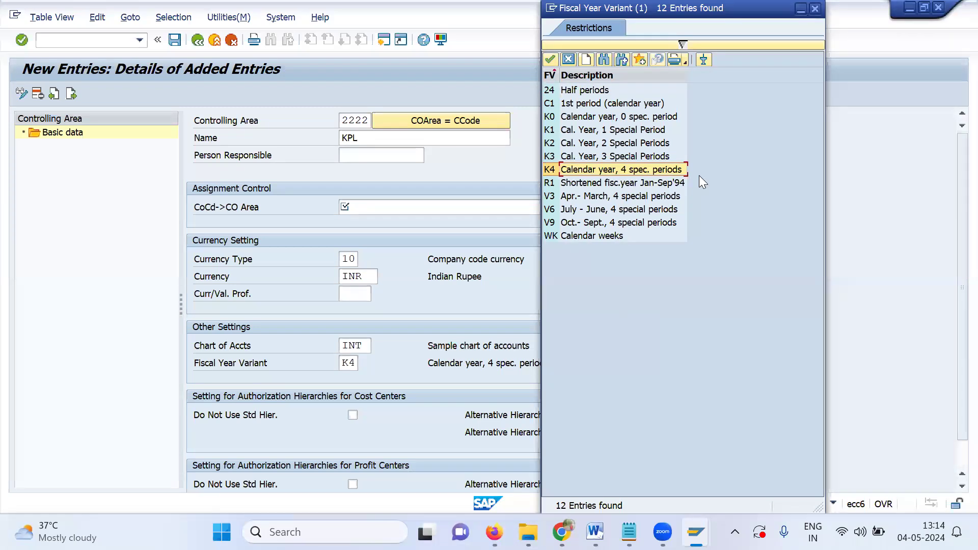
click(816, 9)
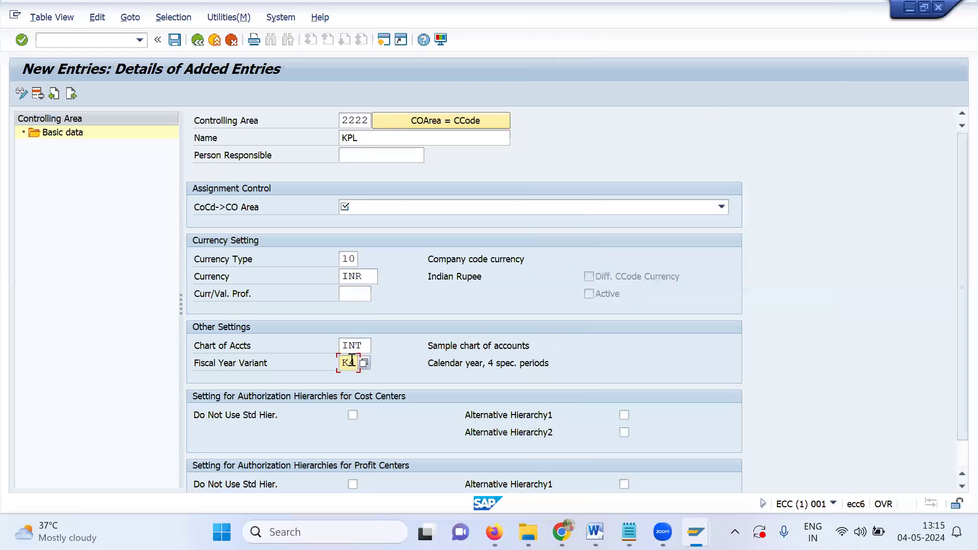